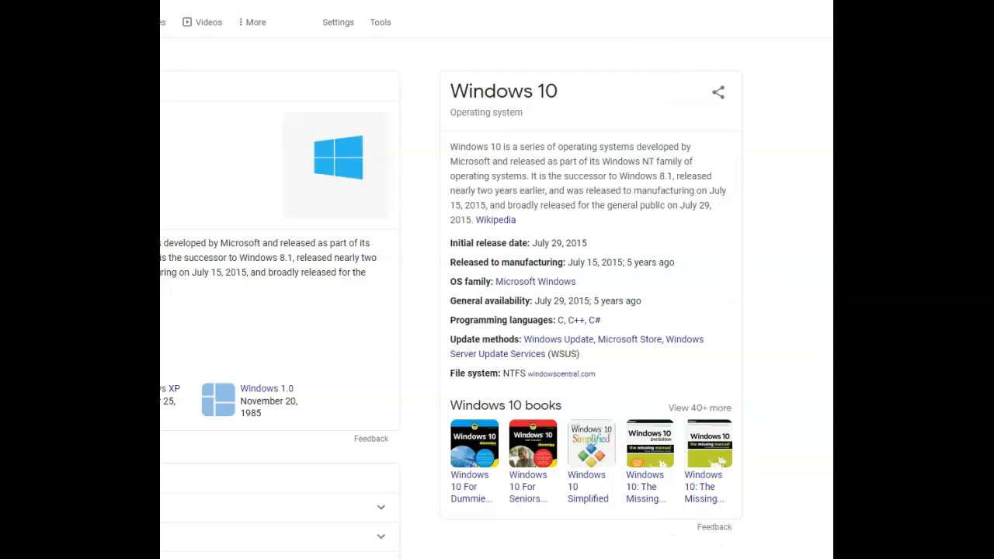
# Switch to the Windows 7 virtual machine in VirtualBox and start the Windows 7 installation
pyautogui.hotkey('alt', 'Tab')
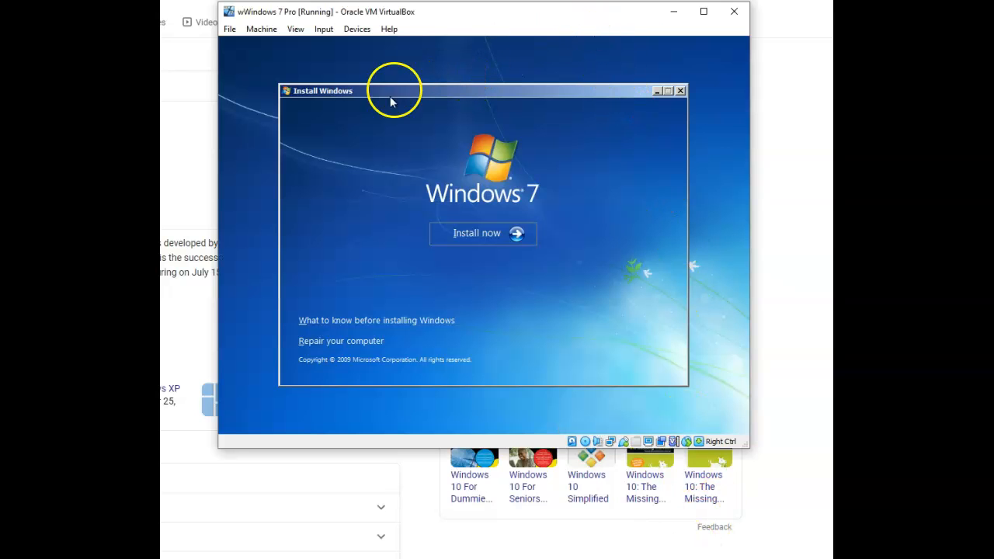
pyautogui.click(477, 236)
pyautogui.click(489, 238)
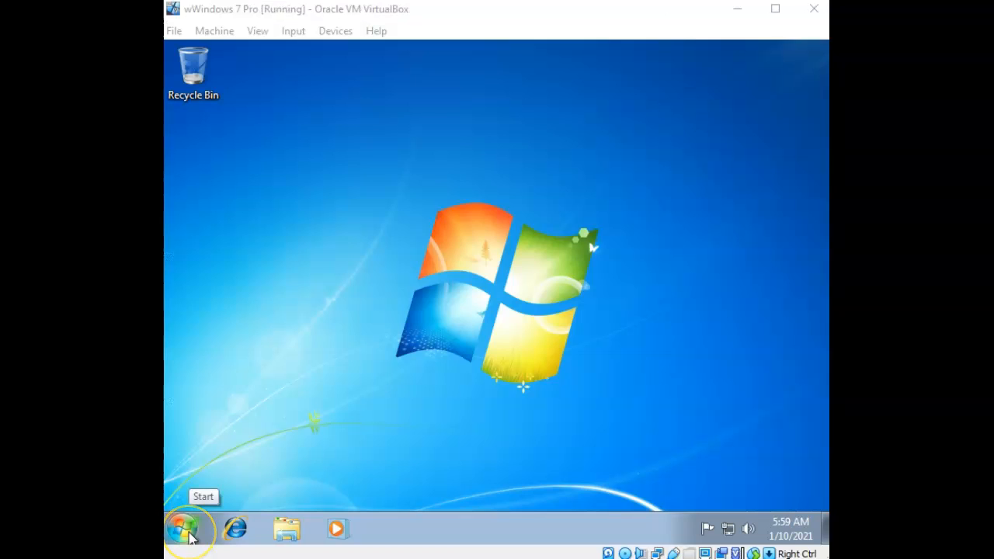
# Open the computer's system properties and check the Windows edition, hardware details and activation status, keeping the virtual machine running
pyautogui.click(183, 530)
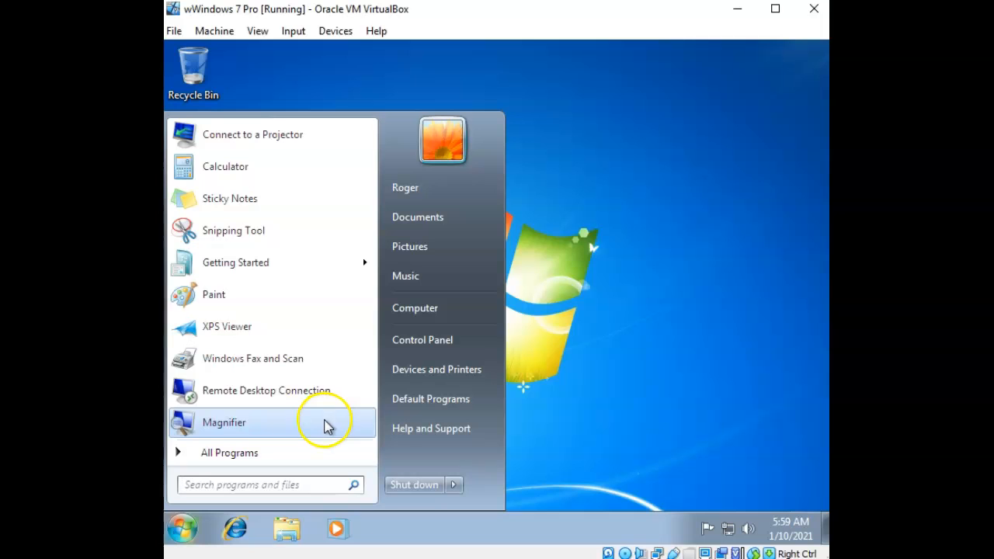
pyautogui.click(437, 309)
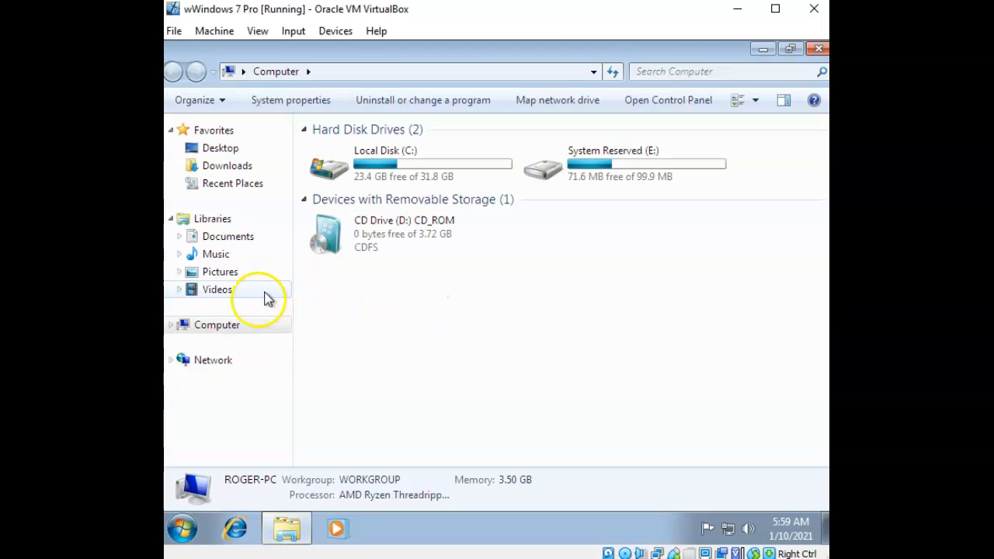
pyautogui.rightClick(245, 327)
pyautogui.click(283, 311)
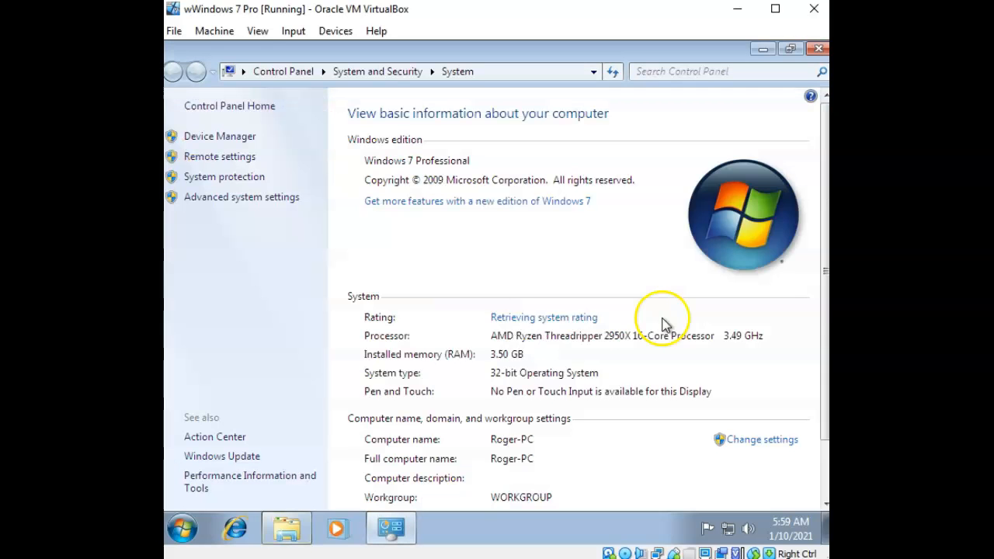
pyautogui.scroll(-3, 671, 355)
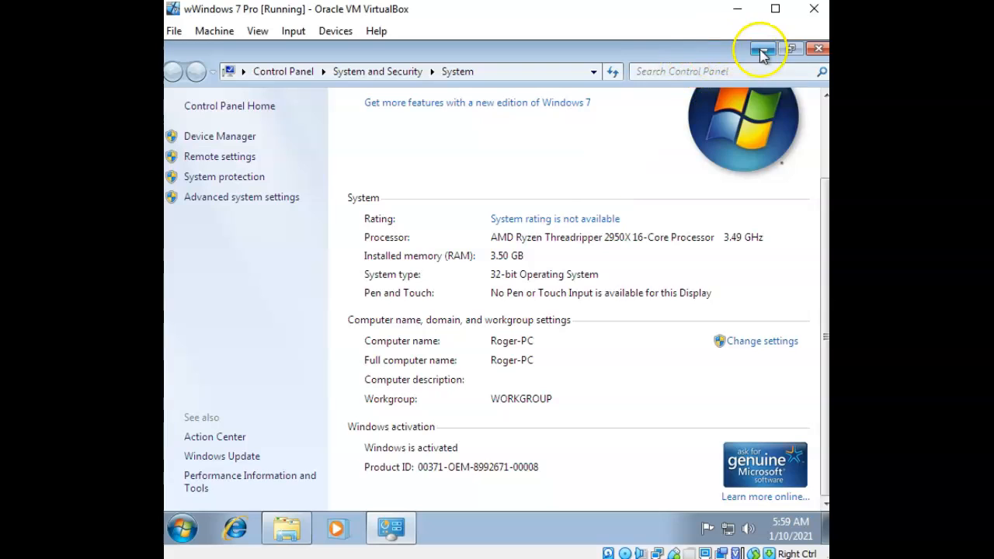
pyautogui.click(813, 11)
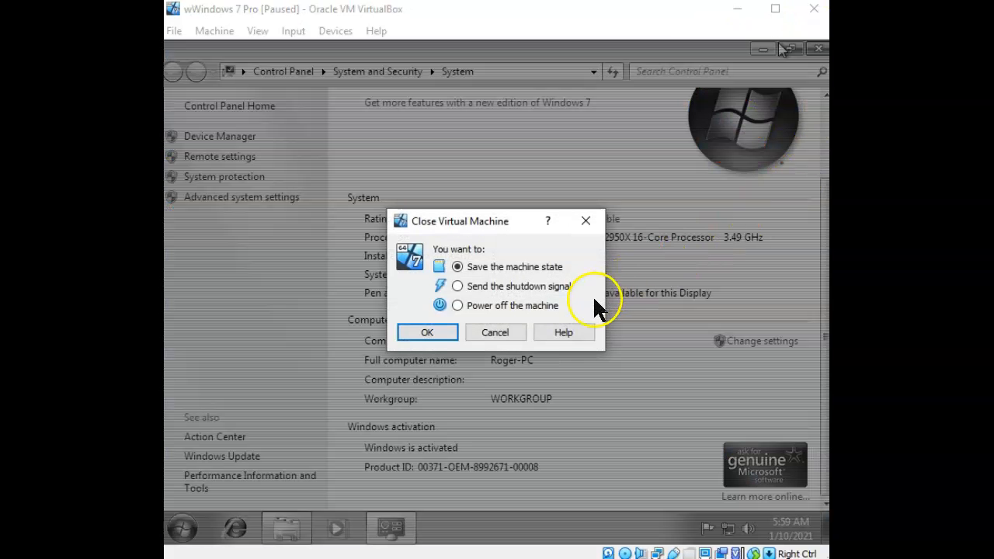
pyautogui.click(524, 331)
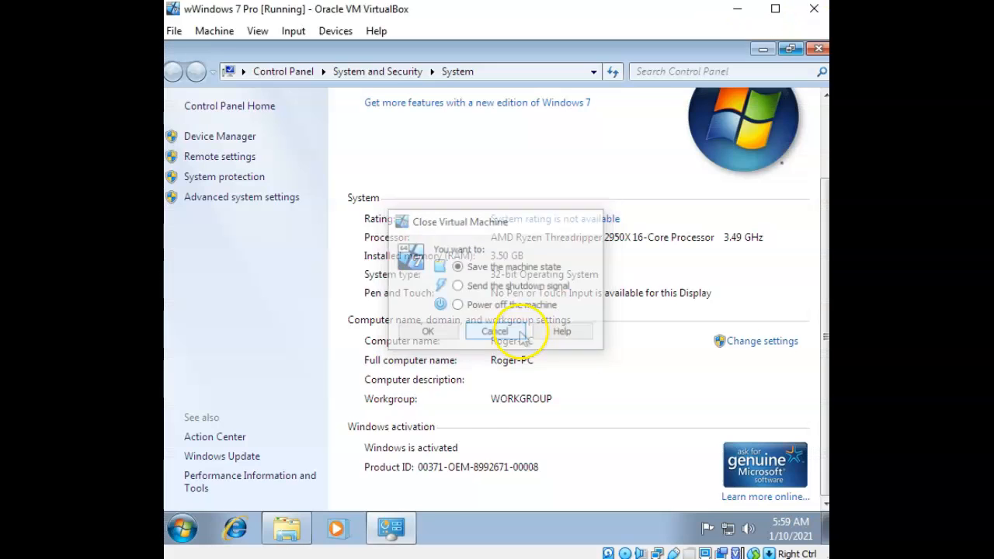
# Try to load google.com in Internet Explorer and postpone the Internet Explorer 8 setup
pyautogui.click(238, 531)
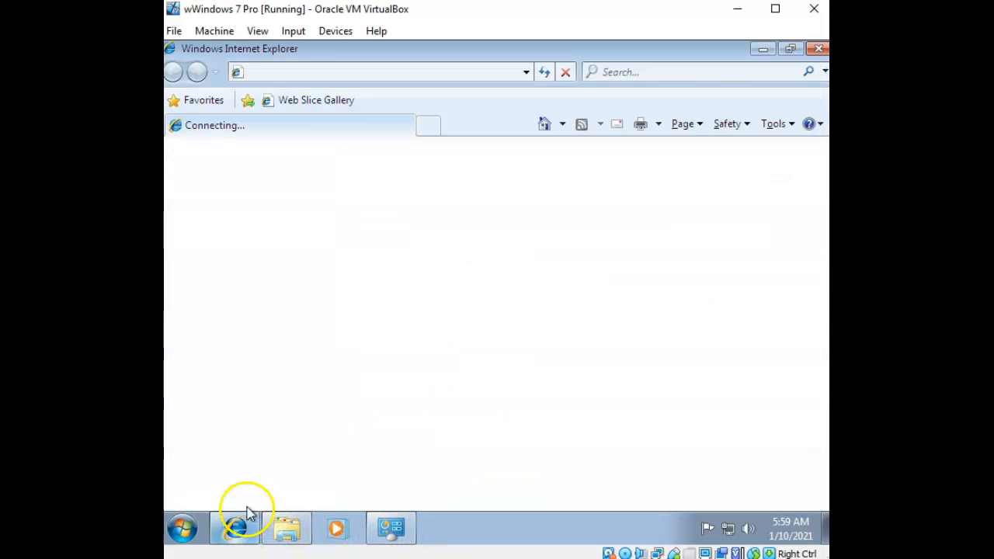
pyautogui.click(468, 76)
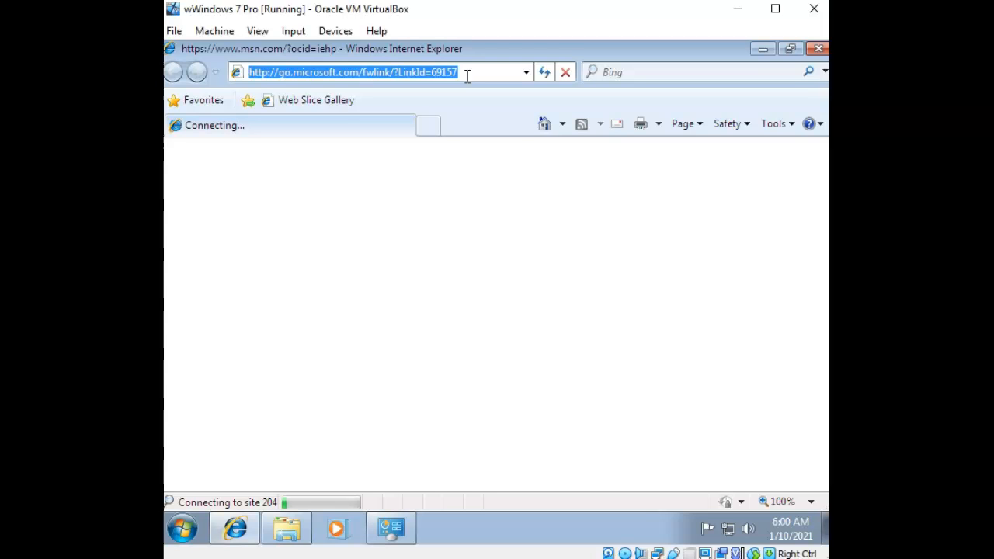
pyautogui.write('google.com')
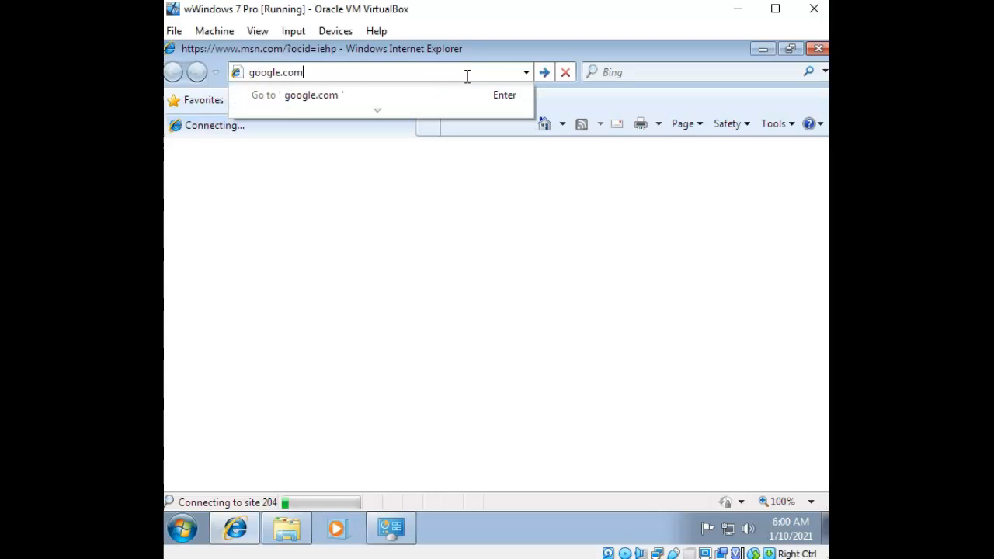
pyautogui.press('Return')
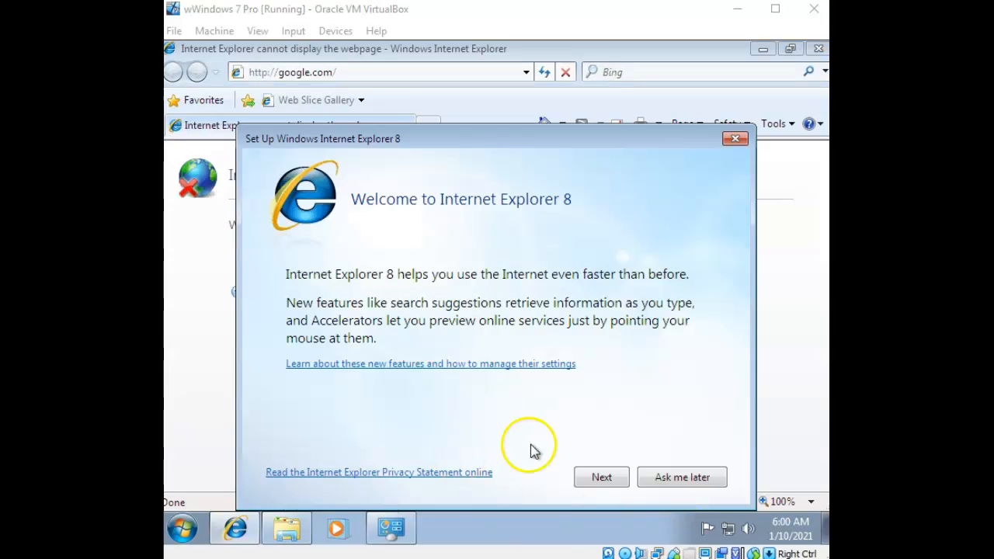
pyautogui.click(704, 483)
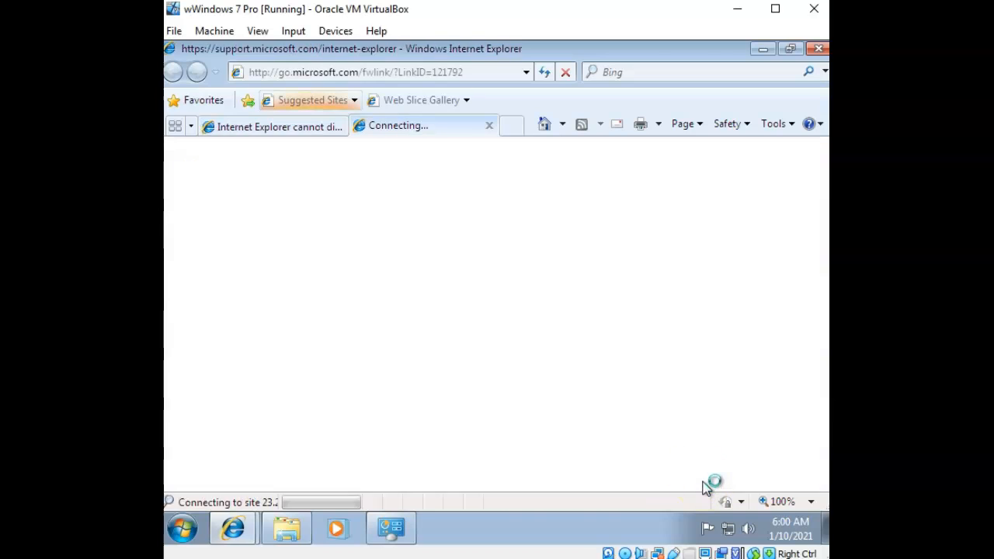
# Close the tab with the google.com error page and load google.com in the remaining tab
pyautogui.click(296, 128)
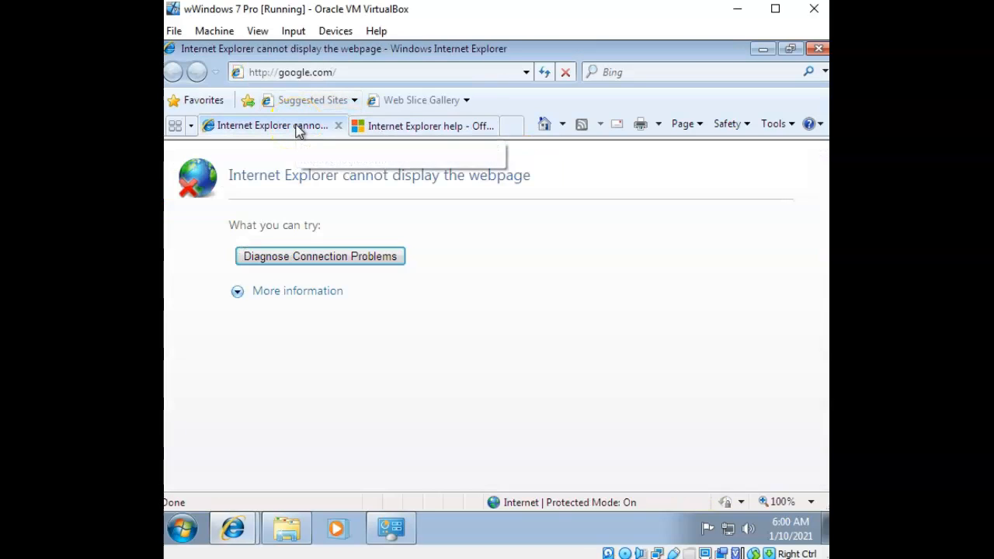
pyautogui.click(338, 126)
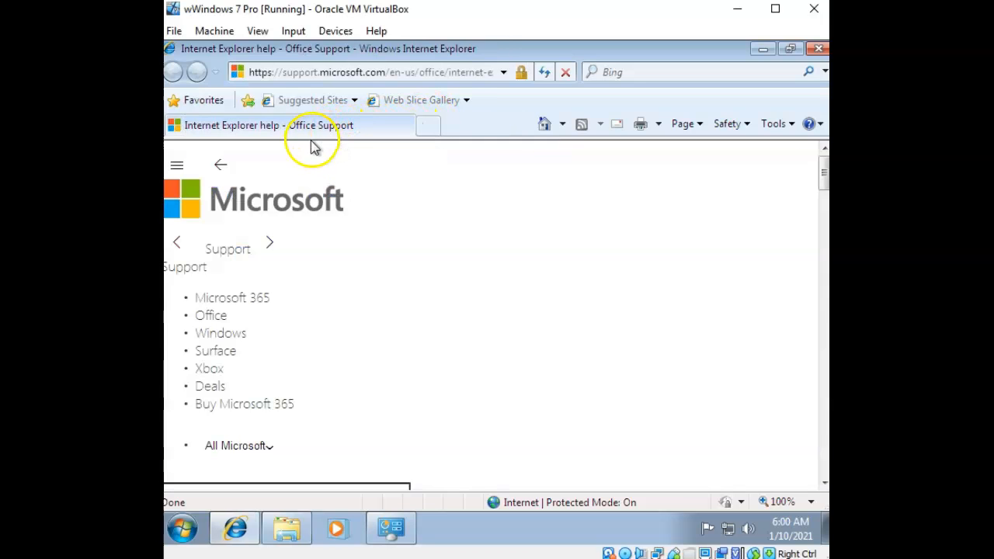
pyautogui.click(403, 73)
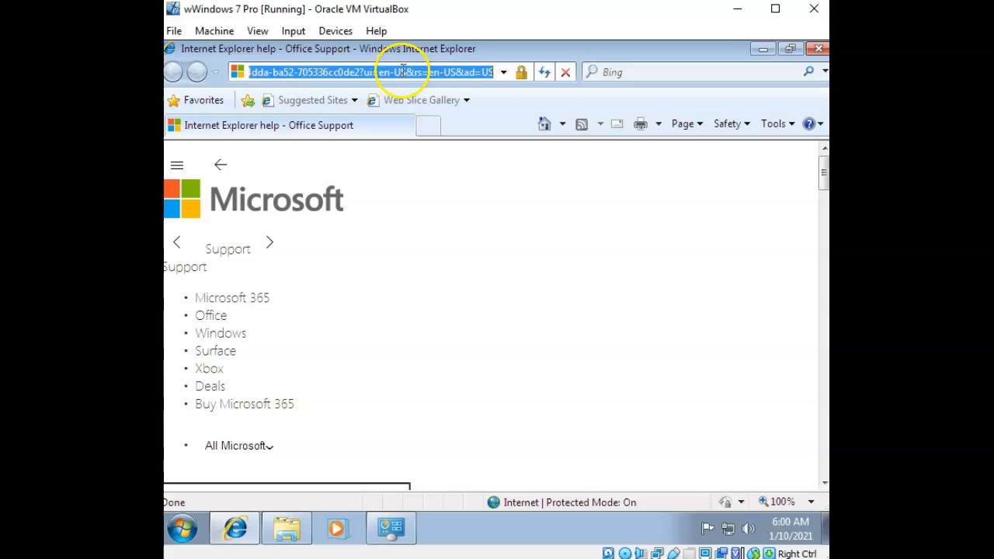
pyautogui.write('Goo')
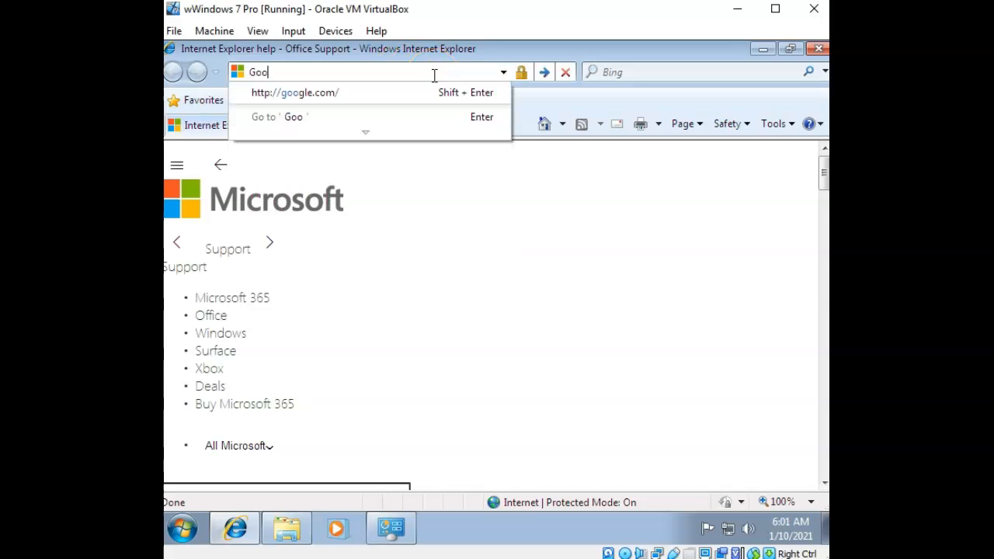
pyautogui.write('gle.com')
pyautogui.press('Return')
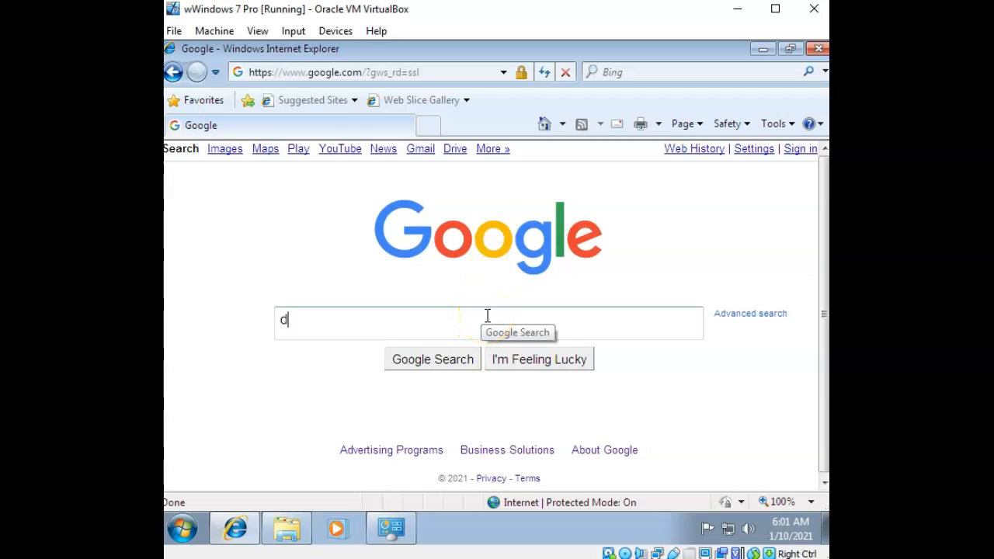
# Search Google for "download windodws 10" and open Microsoft's Windows 10 Disc Image (ISO File) result
pyautogui.write('download windo')
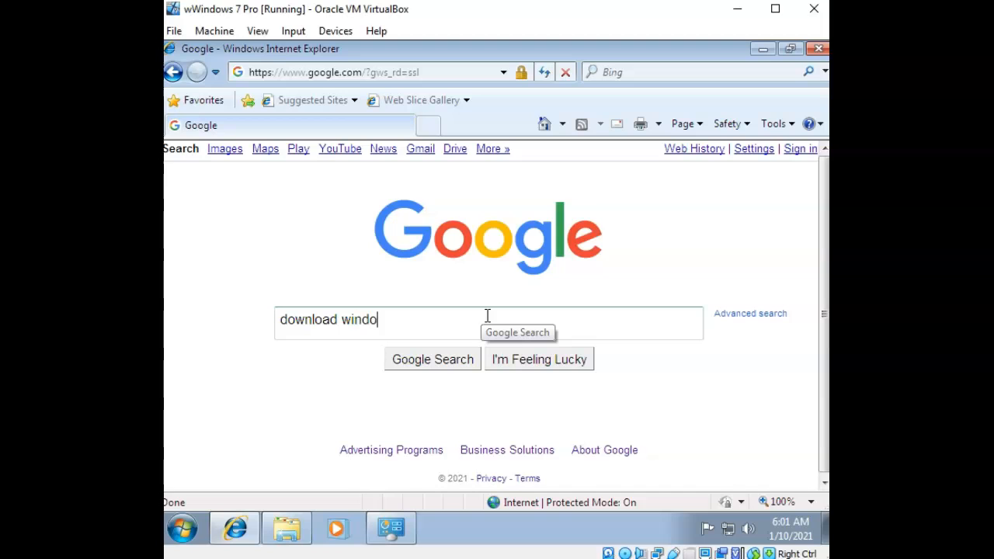
pyautogui.write('dws 1')
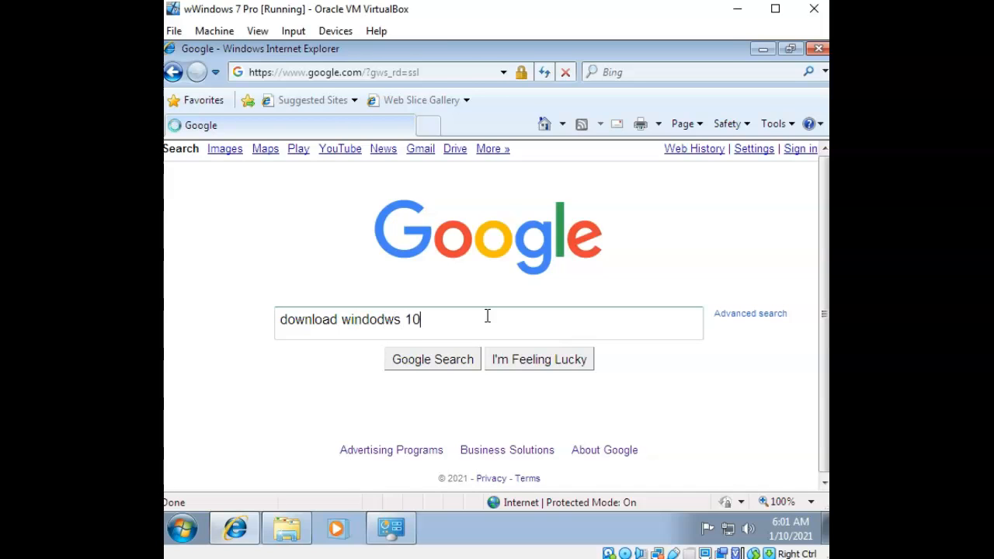
pyautogui.write('0')
pyautogui.press('Return')
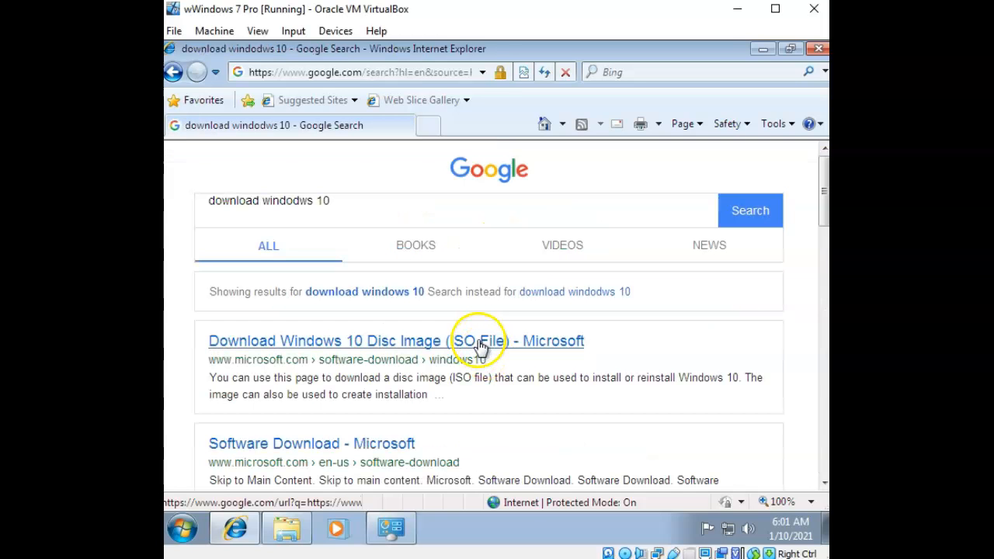
pyautogui.click(400, 343)
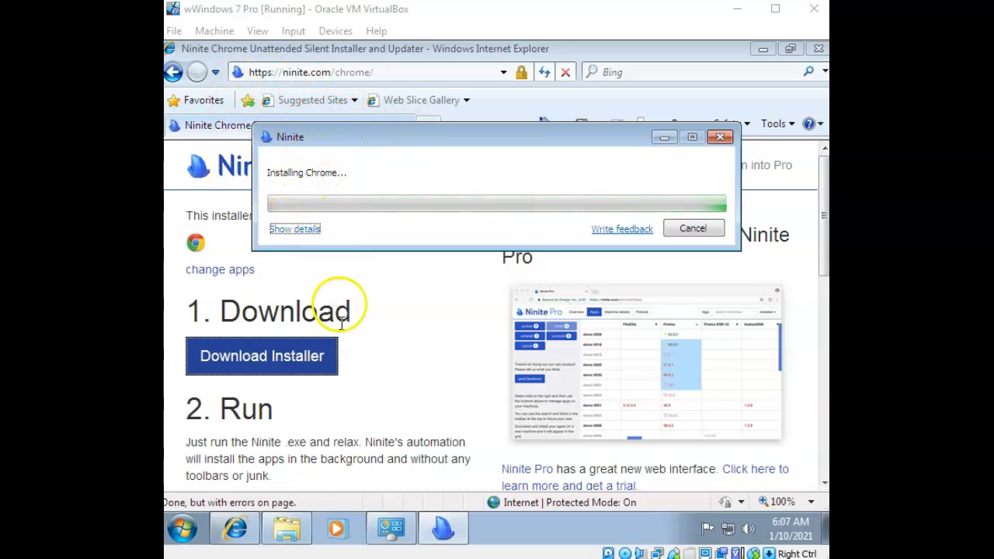
# Download the media creation tool from Microsoft's Download Windows 10 page in Chrome and set it to open when complete
pyautogui.moveTo(247, 535)
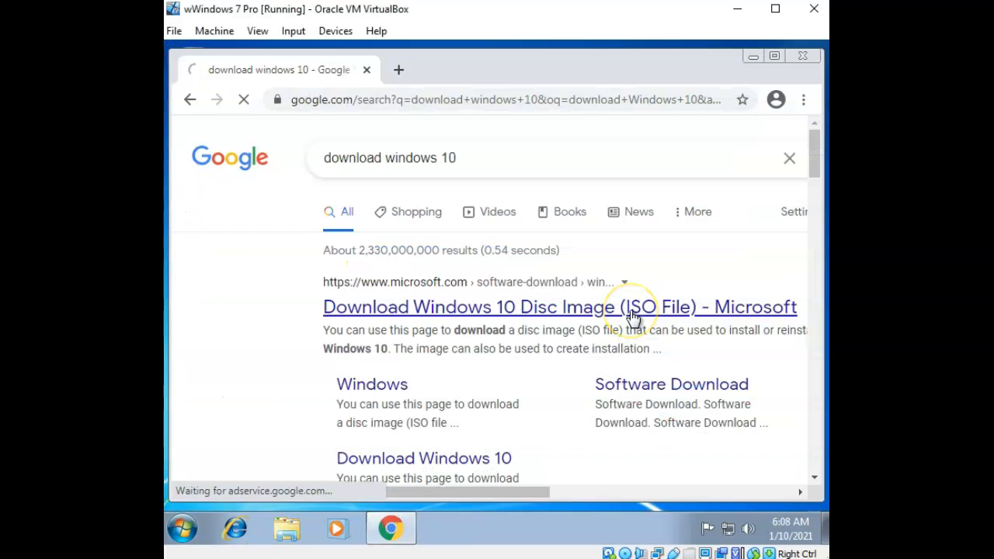
pyautogui.click(632, 311)
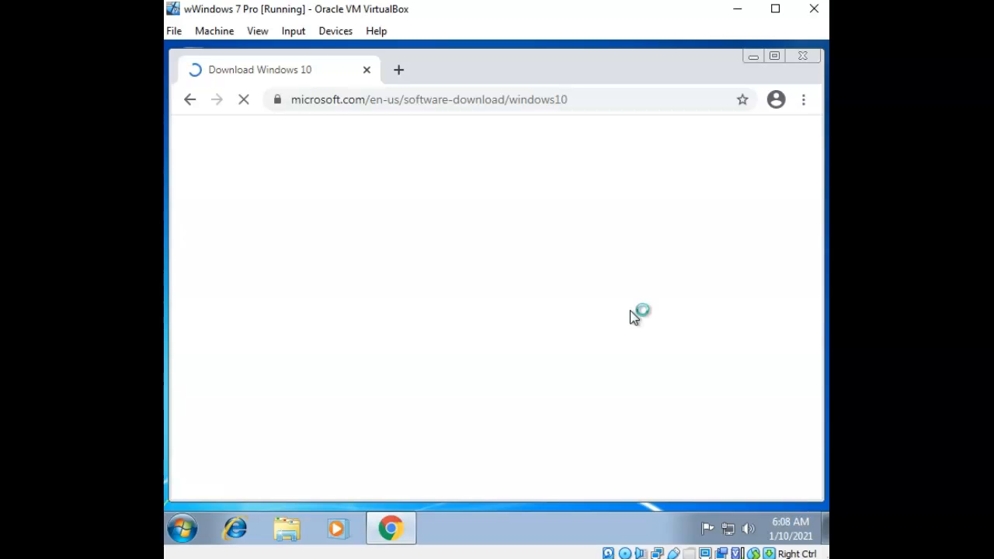
pyautogui.scroll(-3, 510, 395)
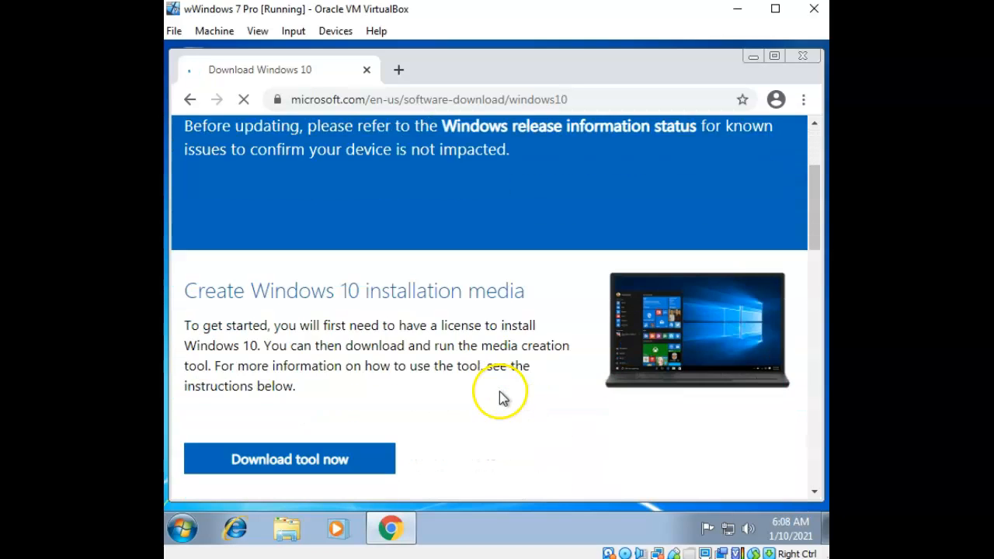
pyautogui.scroll(-3, 501, 394)
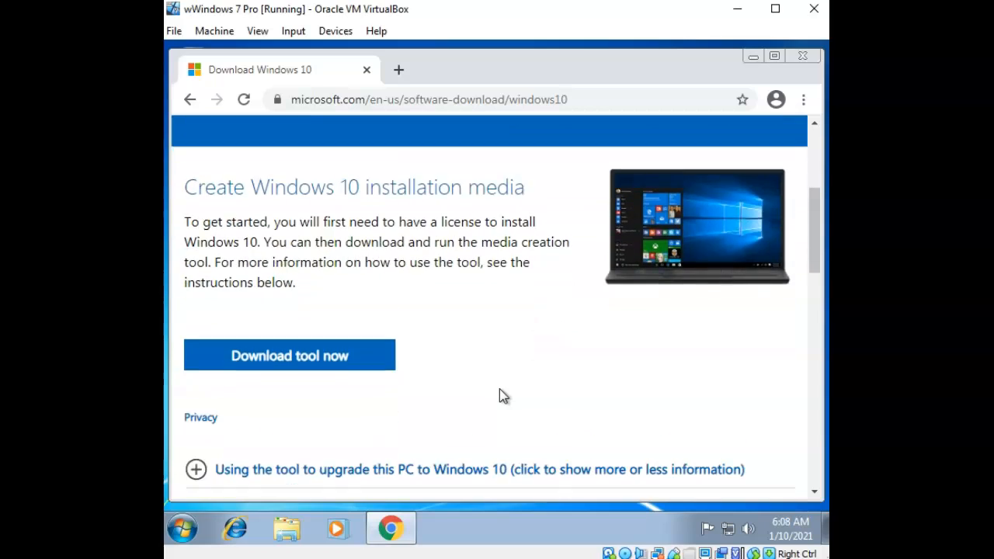
pyautogui.click(342, 210)
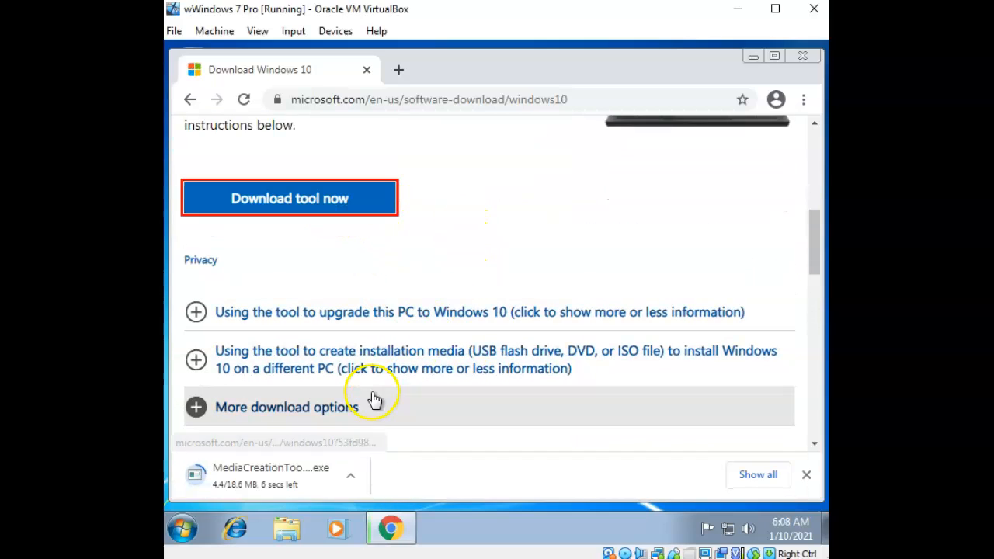
pyautogui.click(271, 493)
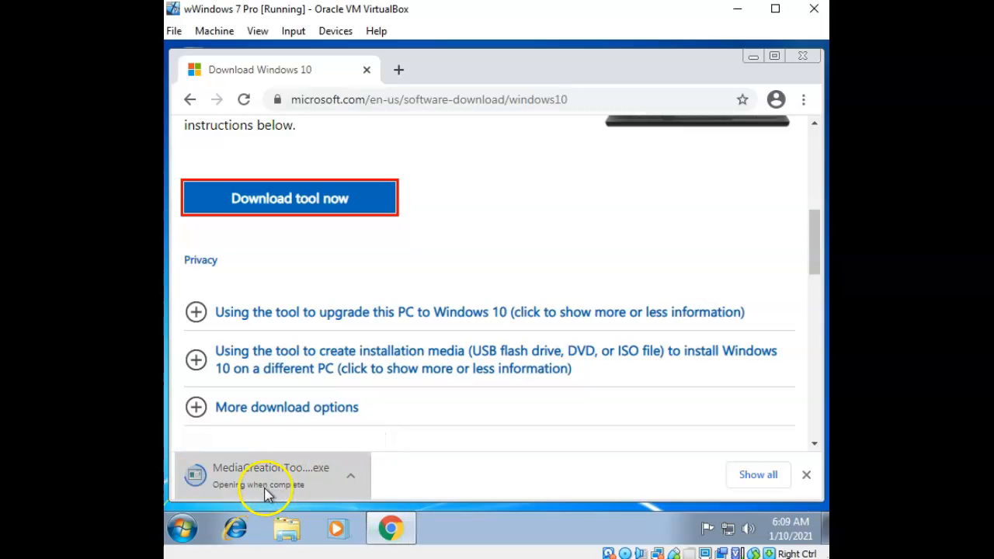
pyautogui.click(572, 301)
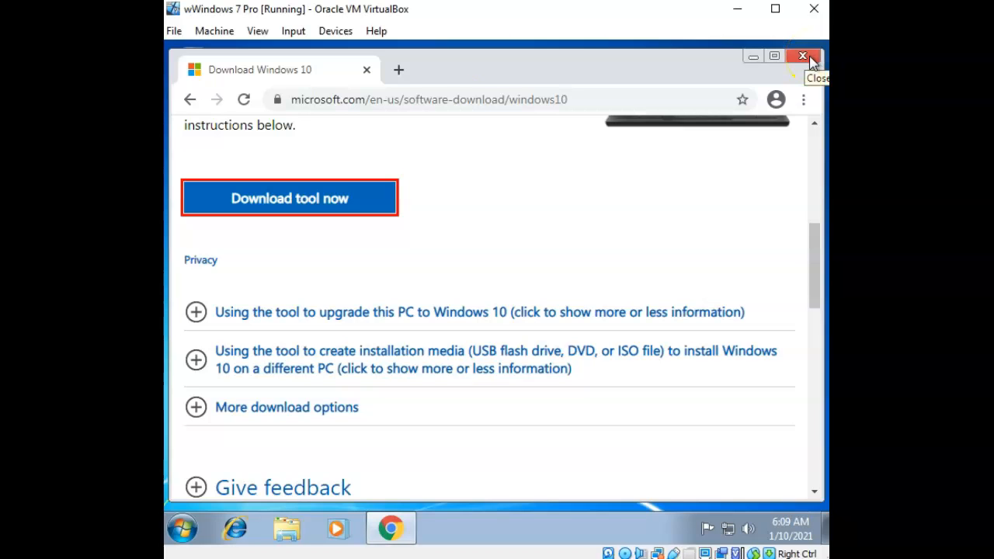
# Close the Chrome download page and run MediaCreationTool20H2 from the Downloads folder
pyautogui.click(367, 70)
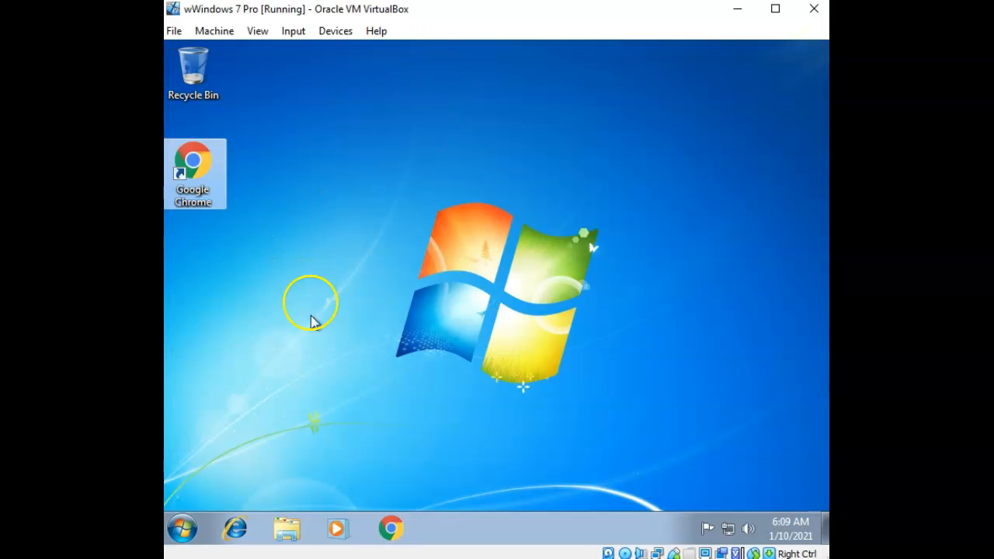
pyautogui.click(283, 529)
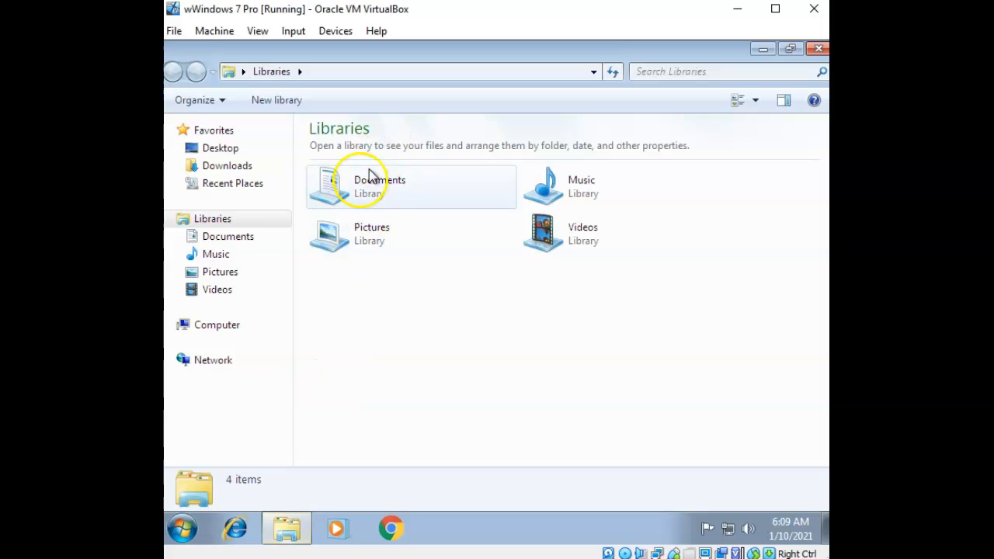
pyautogui.click(237, 167)
pyautogui.doubleClick(388, 151)
pyautogui.click(560, 327)
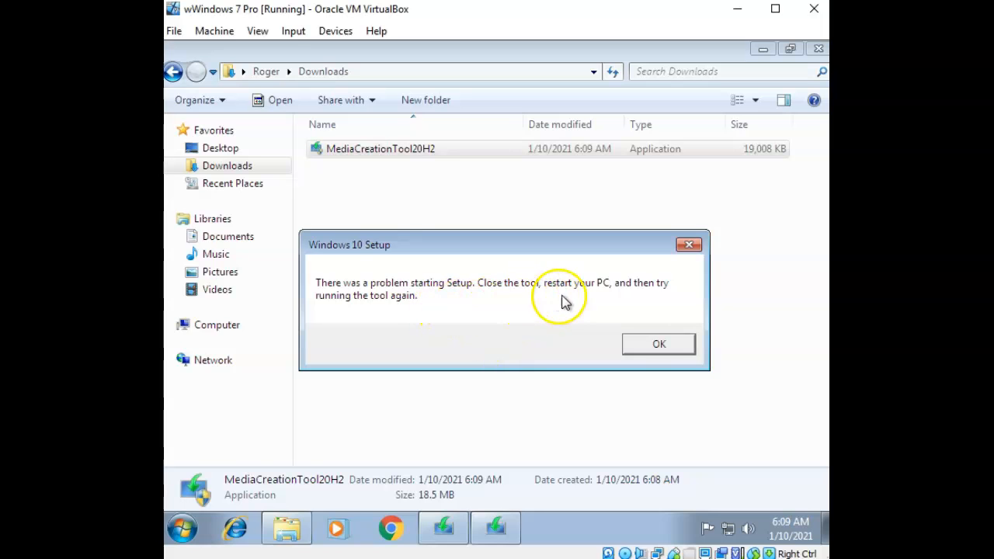
# Dismiss the Setup error and accept the license terms in the other Windows 10 Setup window
pyautogui.click(641, 345)
pyautogui.click(453, 527)
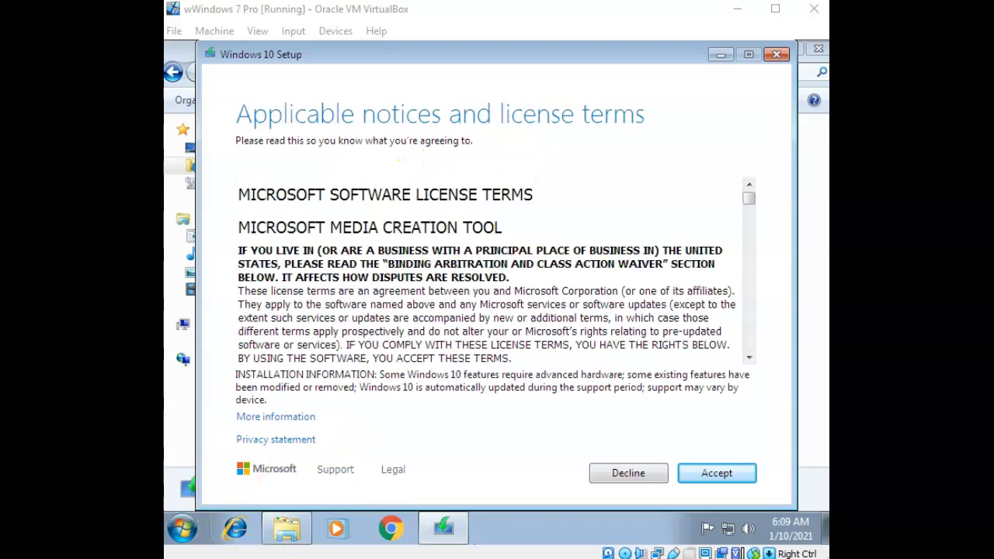
pyautogui.click(716, 476)
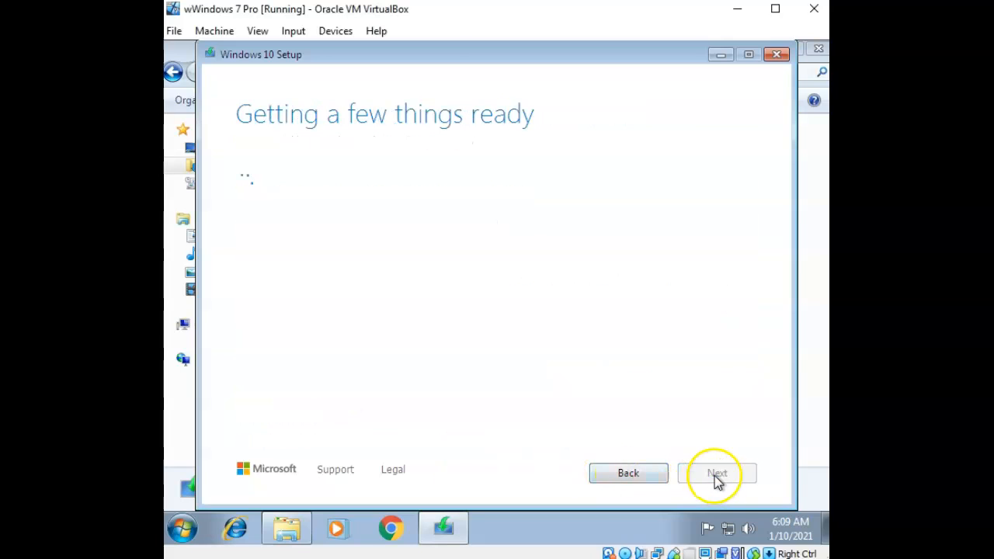
pyautogui.moveTo(263, 556)
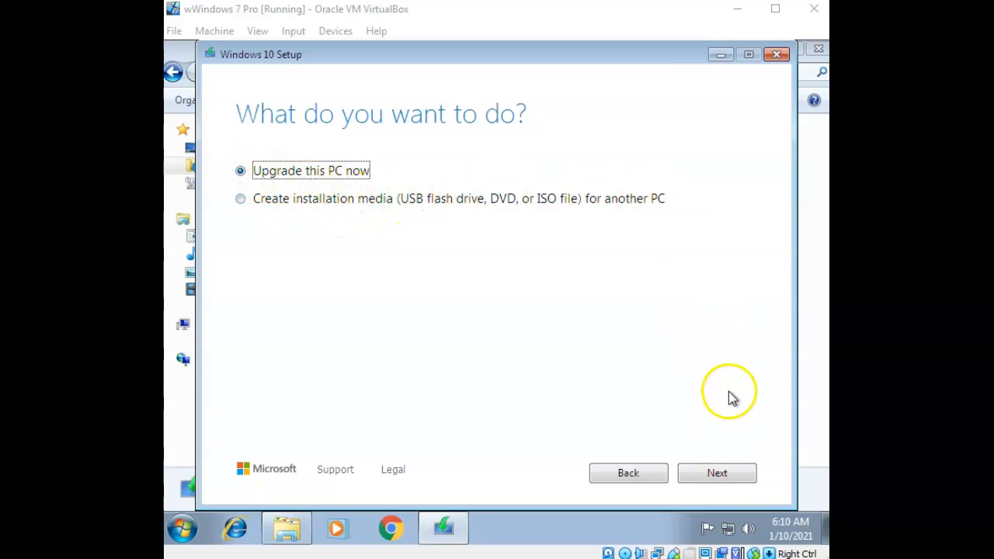
# Proceed with upgrading this PC now, let Windows 10 download, and close the Downloads folder window
pyautogui.click(738, 477)
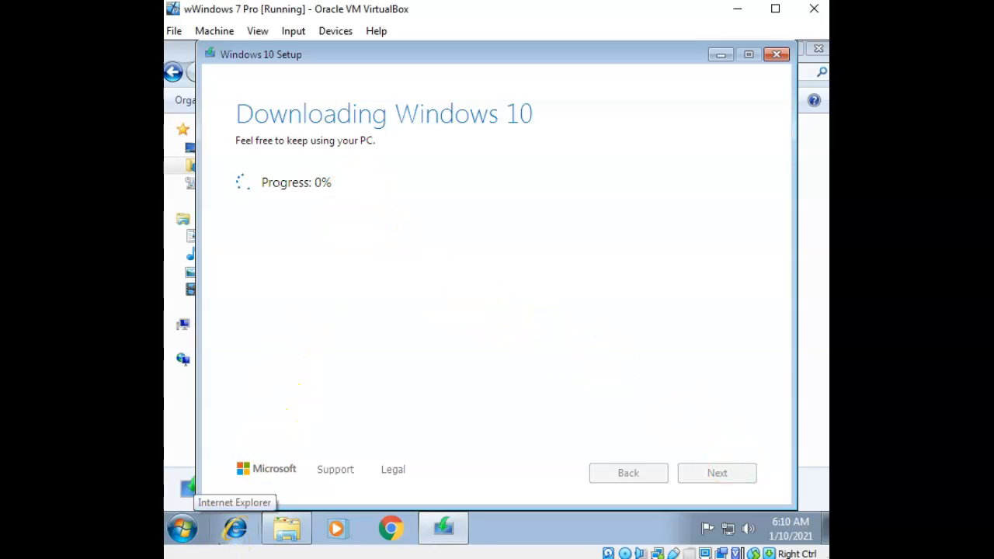
pyautogui.moveTo(275, 537)
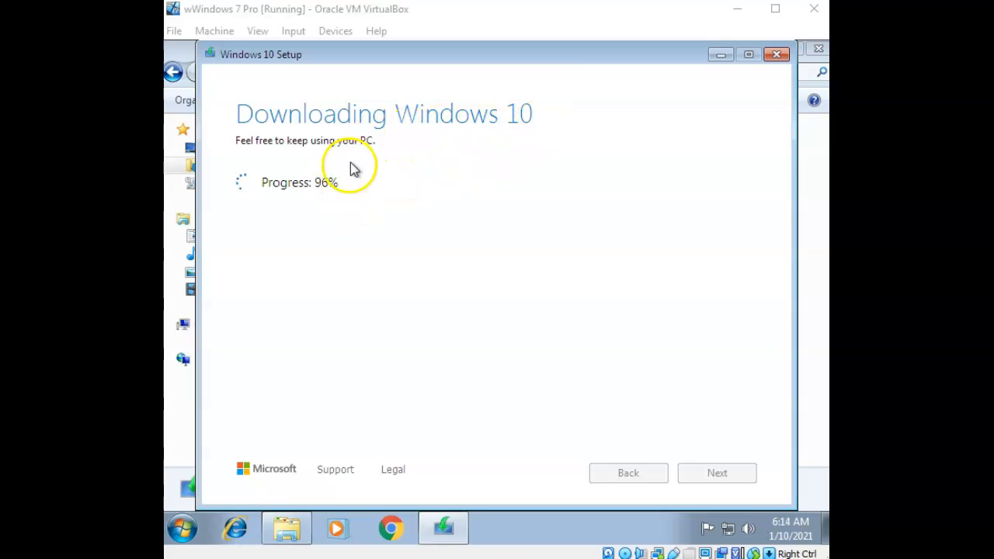
pyautogui.moveTo(287, 528)
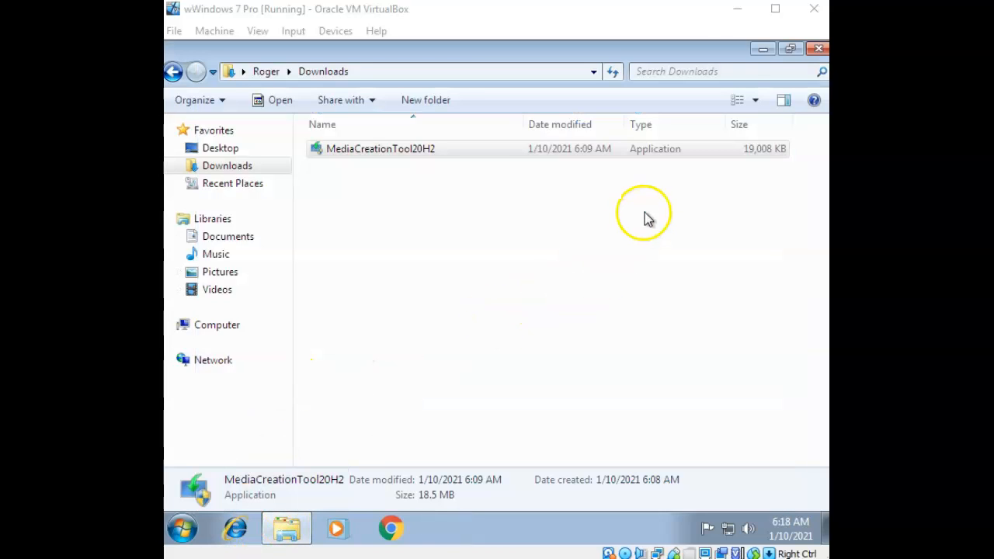
pyautogui.click(817, 51)
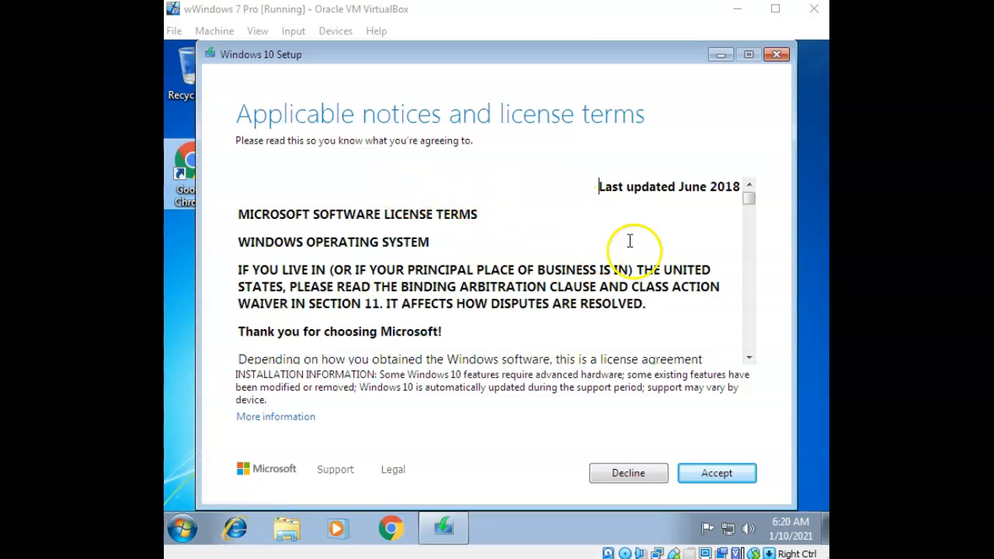
# Accept the Windows 10 license terms and start installing Windows 10 Pro, keeping personal files and apps
pyautogui.click(710, 481)
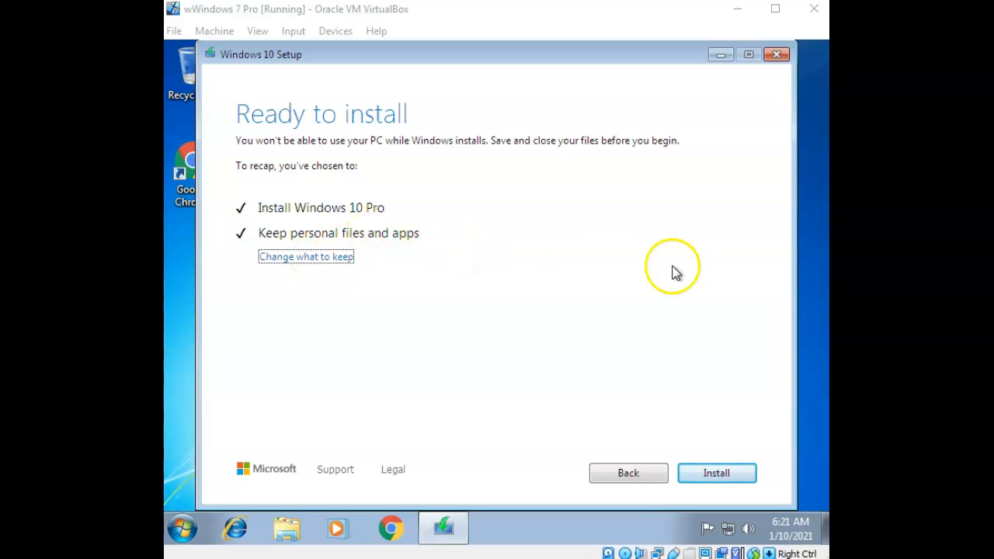
pyautogui.click(744, 473)
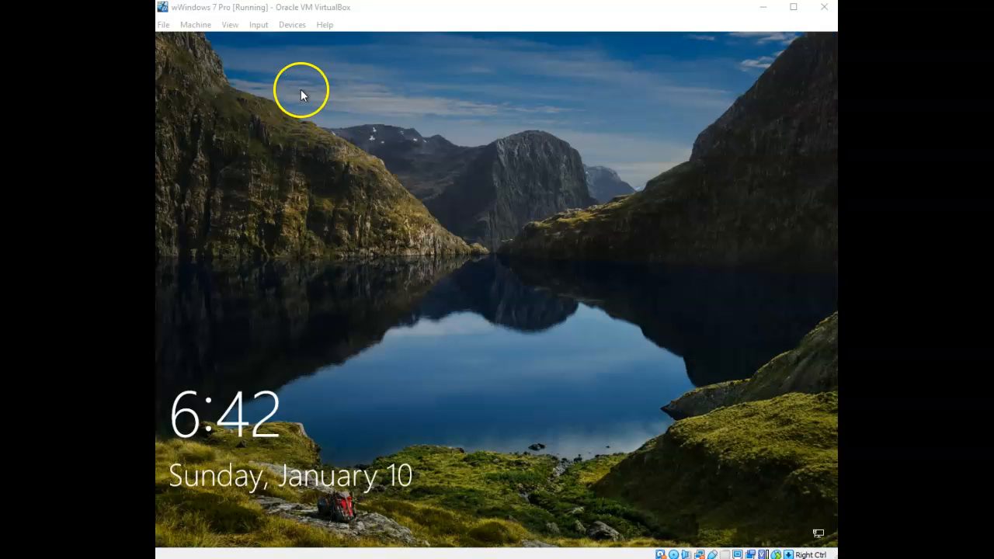
# Send Ctrl-Alt-Del to the virtual machine from VirtualBox and sign in to Windows with the account password
pyautogui.click(257, 26)
pyautogui.moveTo(324, 45)
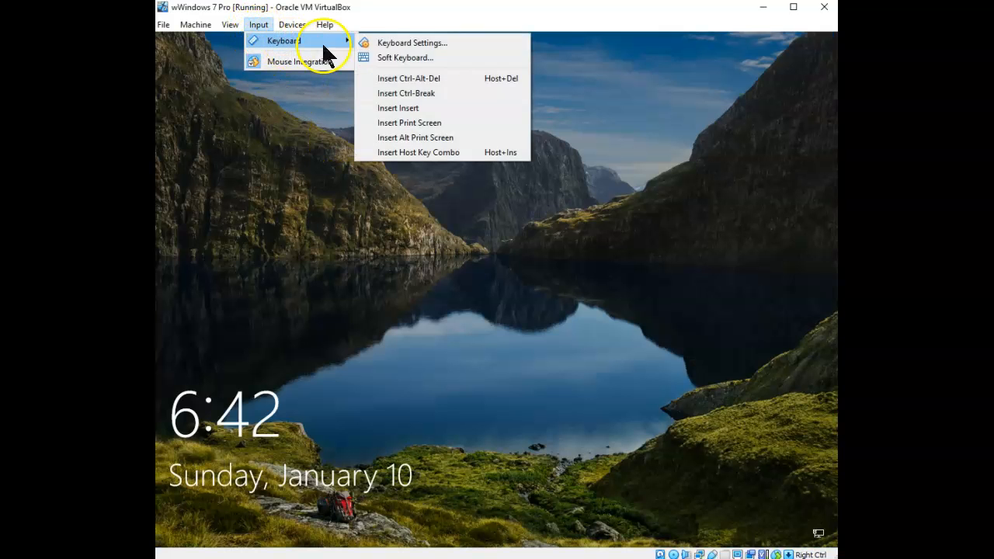
pyautogui.click(393, 79)
pyautogui.write('••')
pyautogui.press('Return')
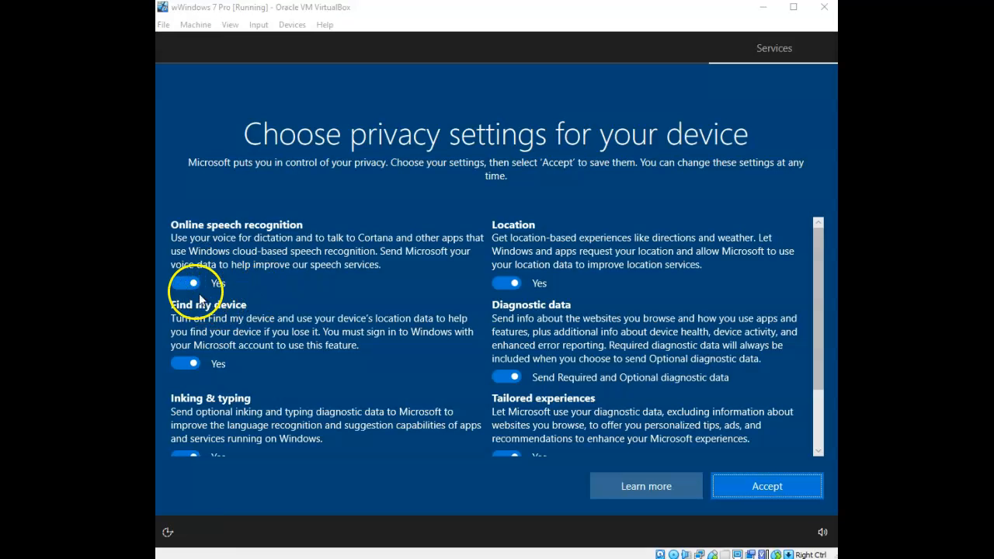
# Turn off Online speech recognition, Find my device, Location and the remaining optional privacy settings, limit diagnostic data to Required, and accept
pyautogui.click(180, 278)
pyautogui.click(186, 376)
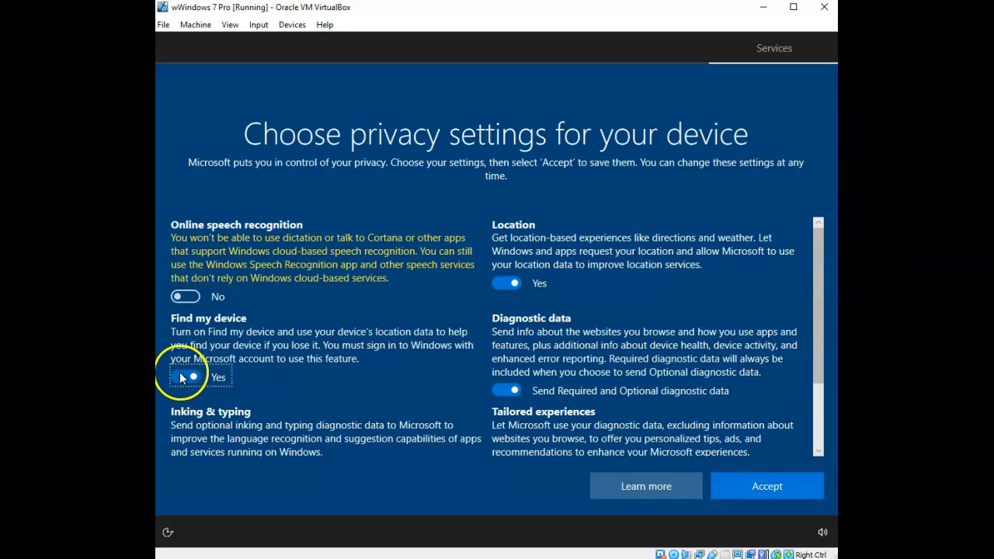
pyautogui.click(511, 284)
pyautogui.click(508, 392)
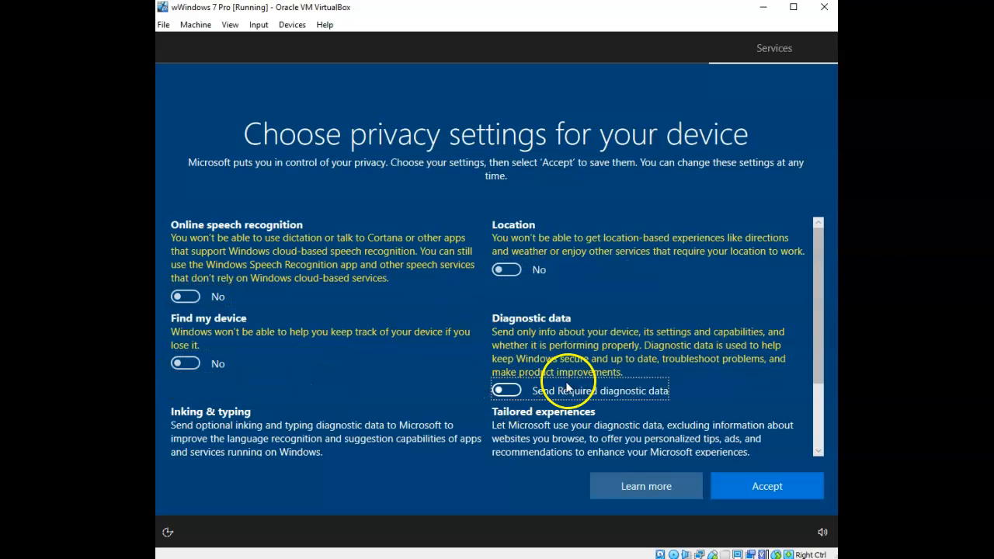
pyautogui.scroll(-2, 481, 435)
pyautogui.click(187, 375)
pyautogui.click(185, 441)
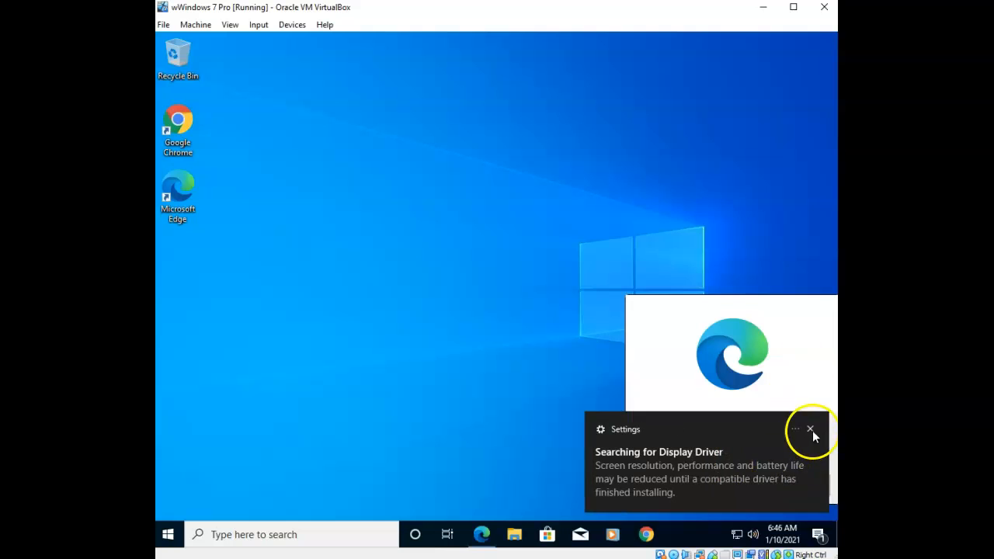
# Dismiss the display driver notification and postpone the Microsoft Edge introduction
pyautogui.click(810, 430)
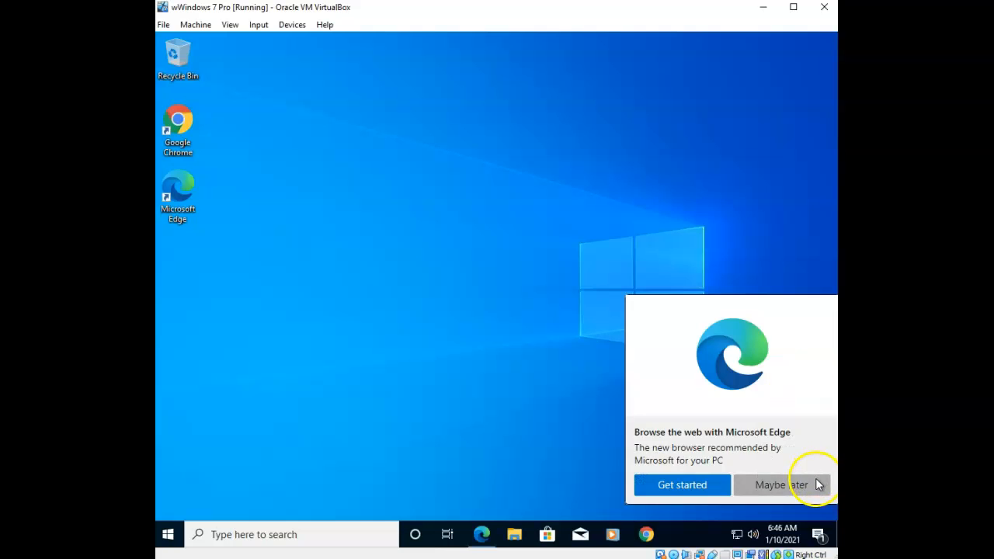
pyautogui.click(816, 479)
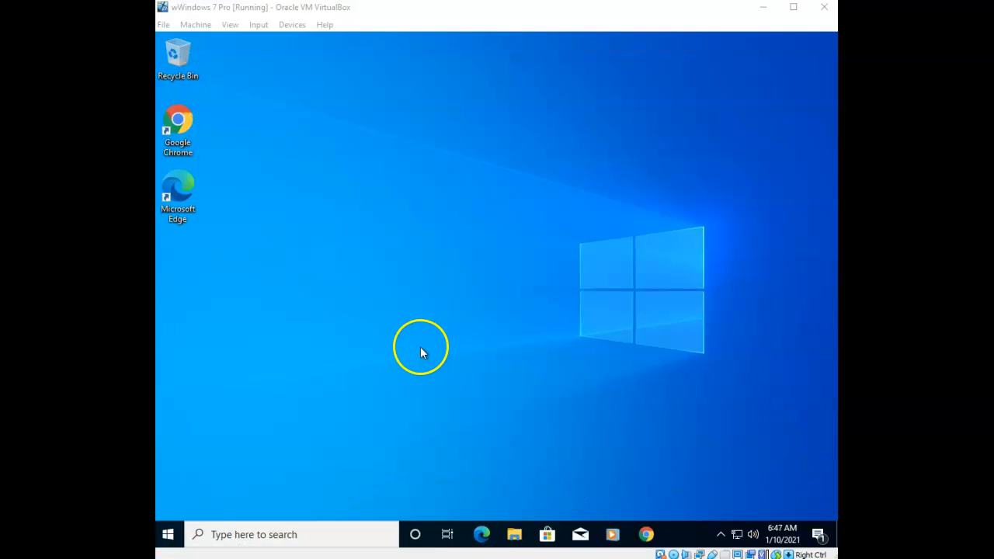
# Check the Windows license status by running slmgr /dli in Command Prompt, and close the result and the prompt
pyautogui.click(288, 535)
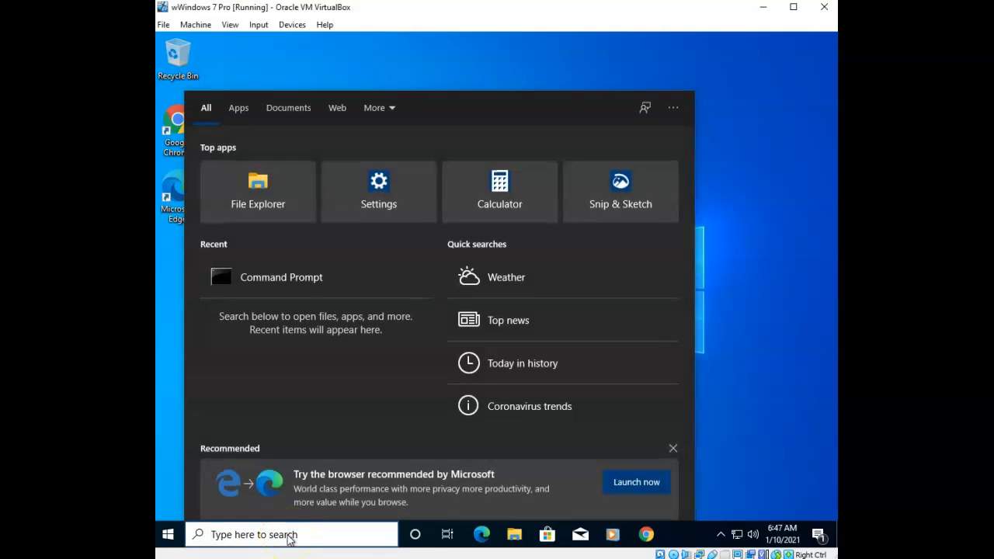
pyautogui.write('cmd')
pyautogui.press('Return')
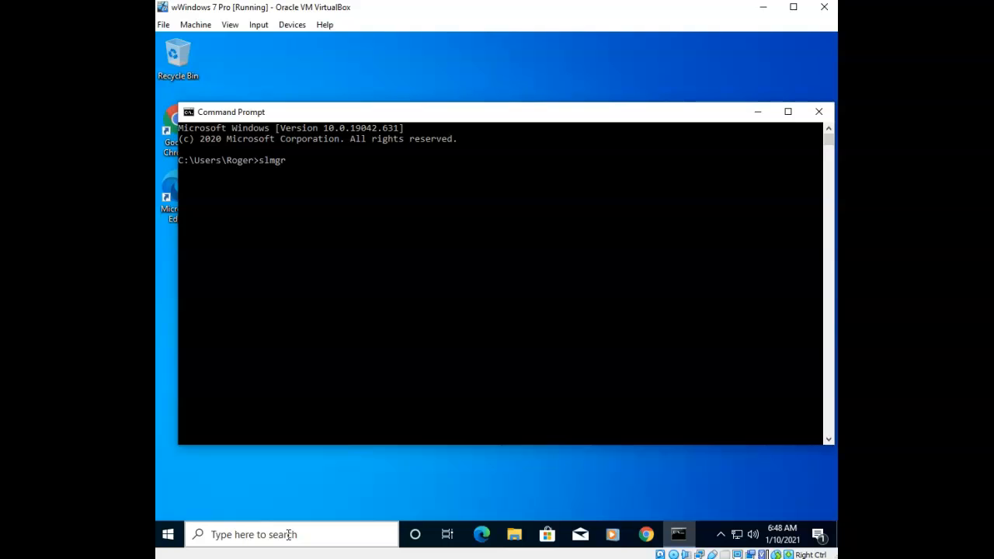
pyautogui.press('Return')
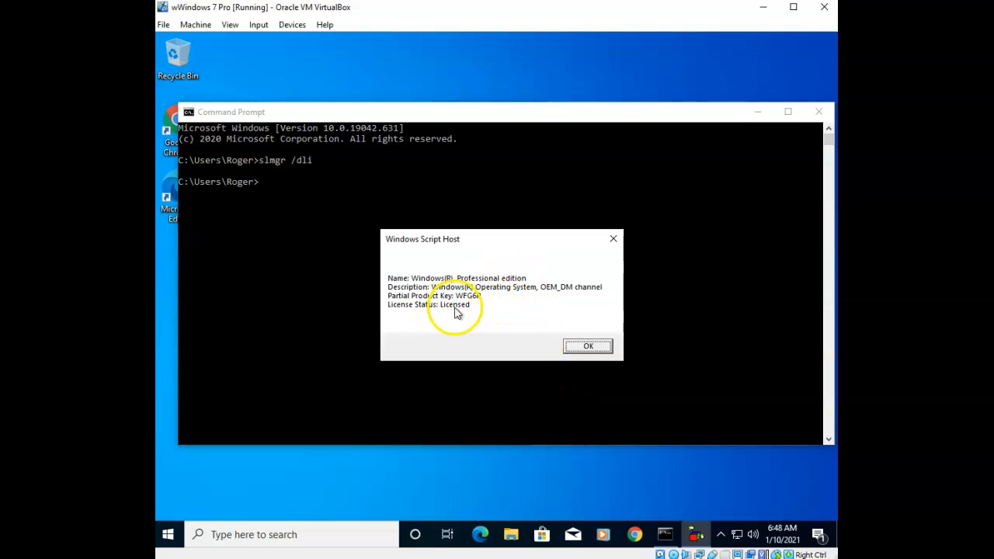
pyautogui.click(615, 244)
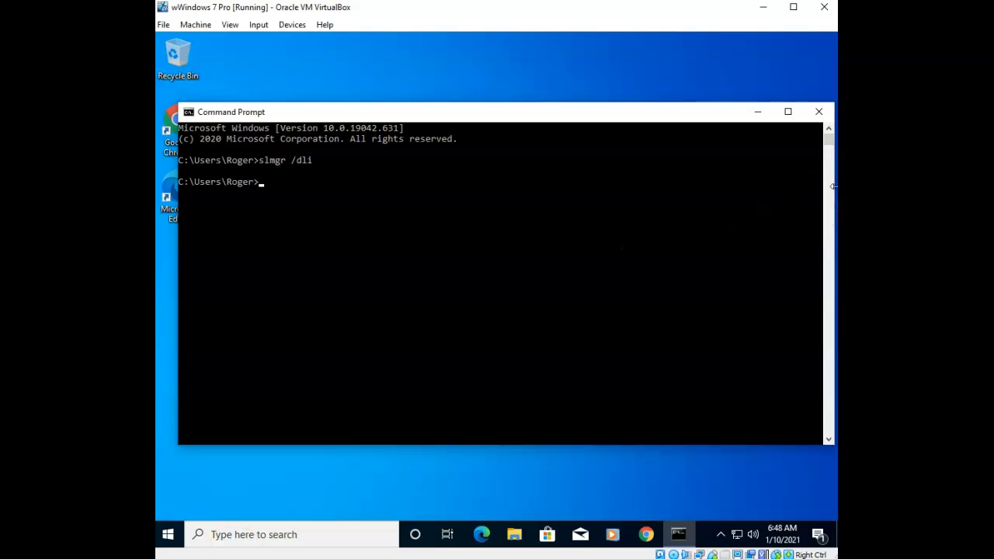
pyautogui.click(820, 112)
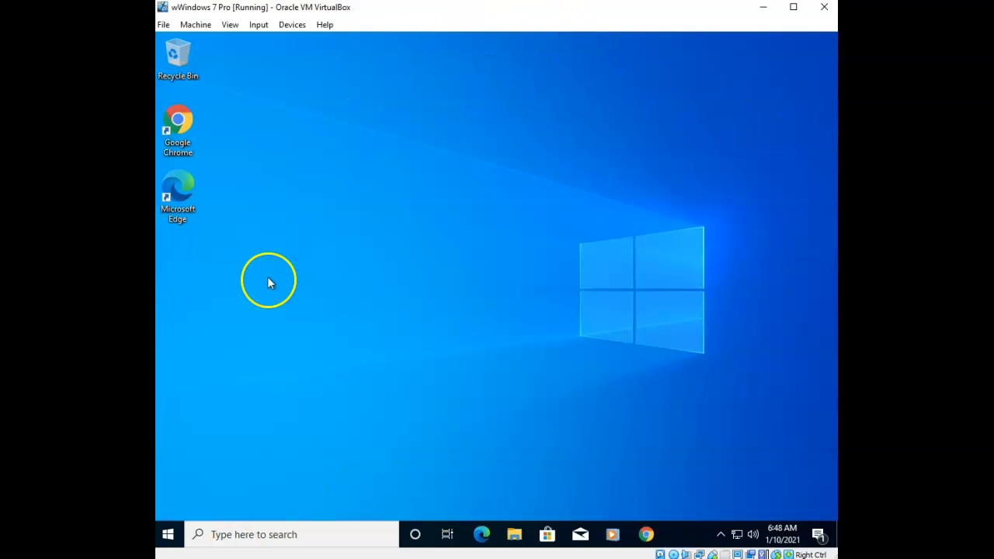